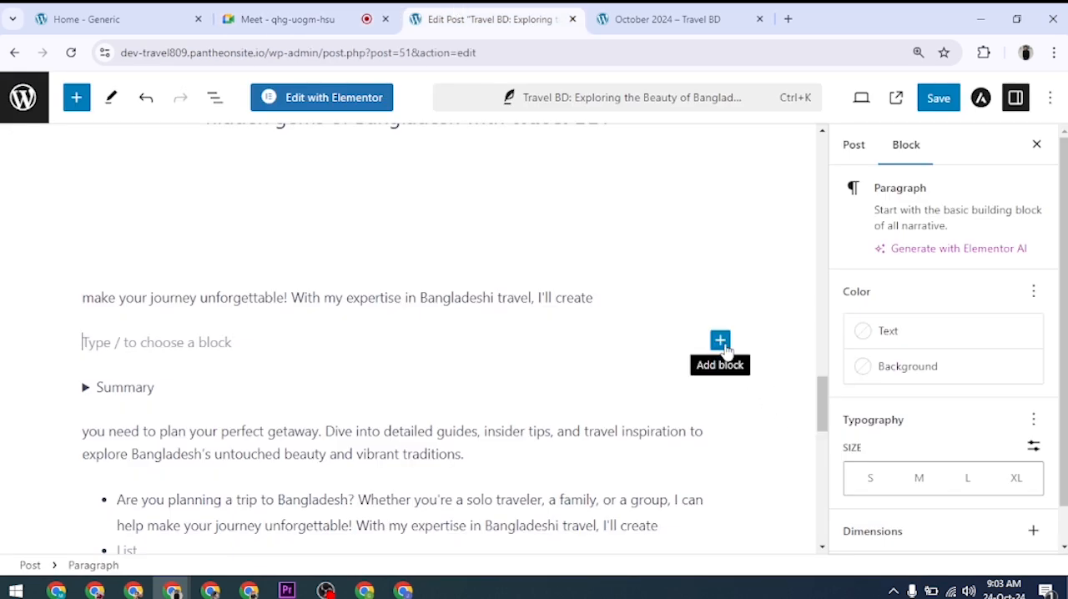
Step: Insert an Archives block from the Widgets category into the empty paragraph above the Summary block
{"action": "left_click", "coordinate": [720, 341]}
{"action": "scroll", "coordinate": [784, 459], "scroll_direction": "down", "scroll_amount": 1}
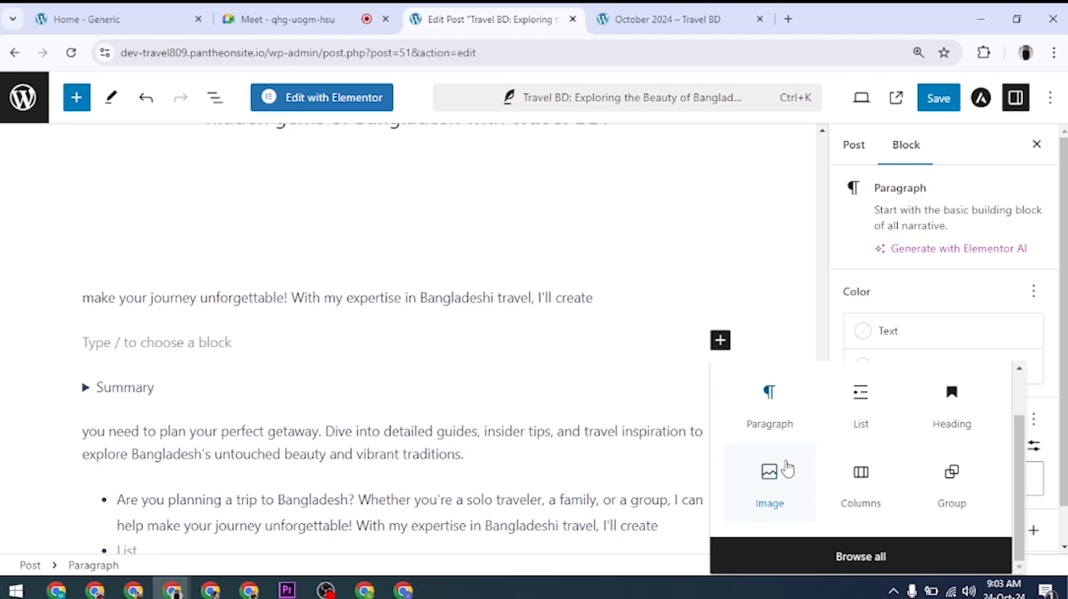
{"action": "left_click", "coordinate": [795, 558]}
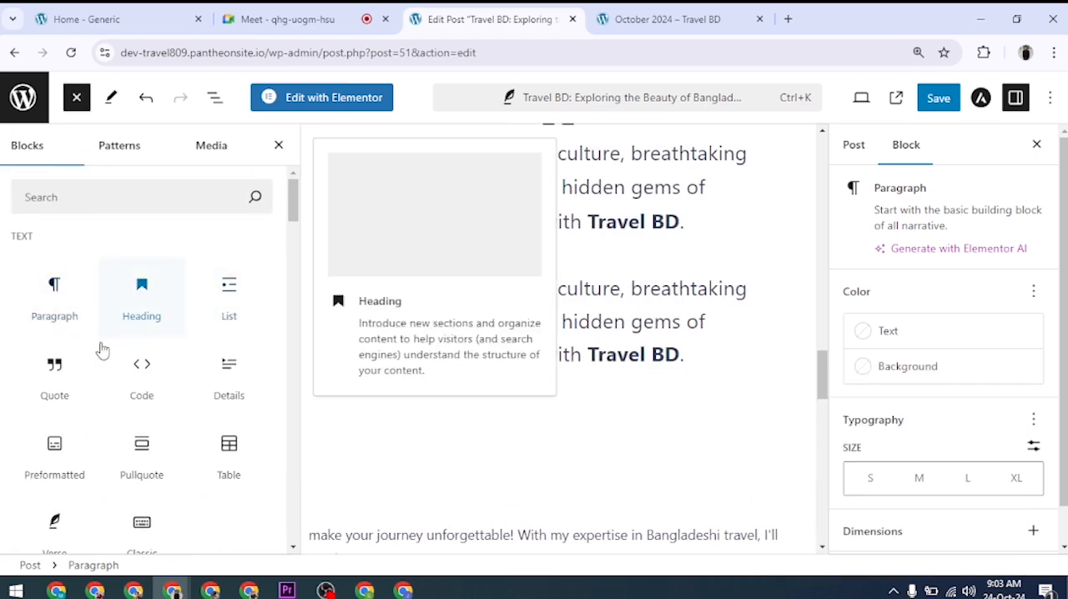
{"action": "scroll", "coordinate": [102, 350], "scroll_direction": "down", "scroll_amount": 8}
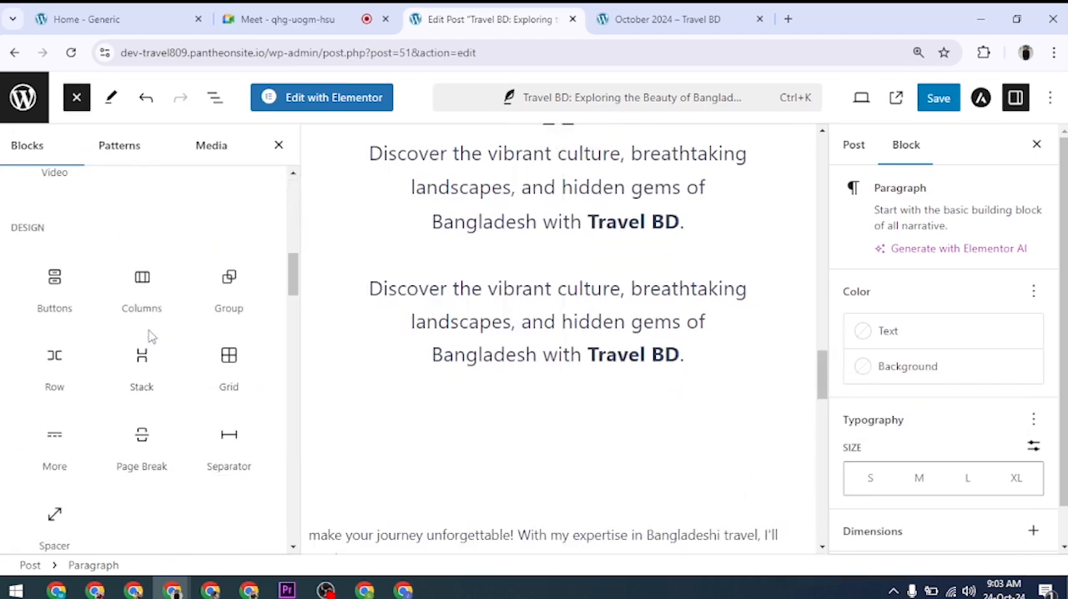
{"action": "scroll", "coordinate": [151, 336], "scroll_direction": "down", "scroll_amount": 3}
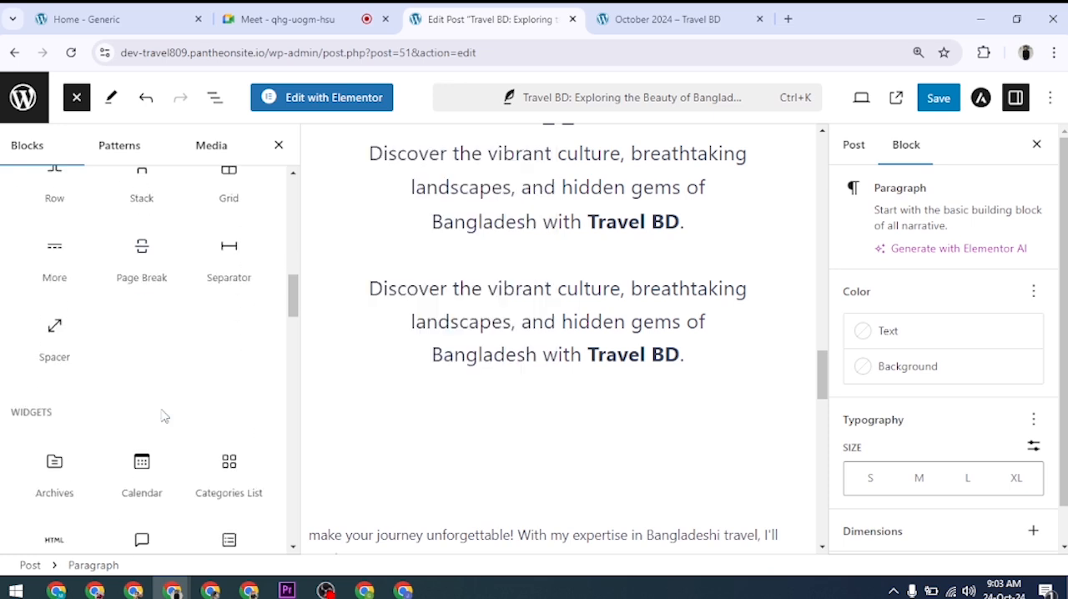
{"action": "scroll", "coordinate": [164, 415], "scroll_direction": "down", "scroll_amount": 5}
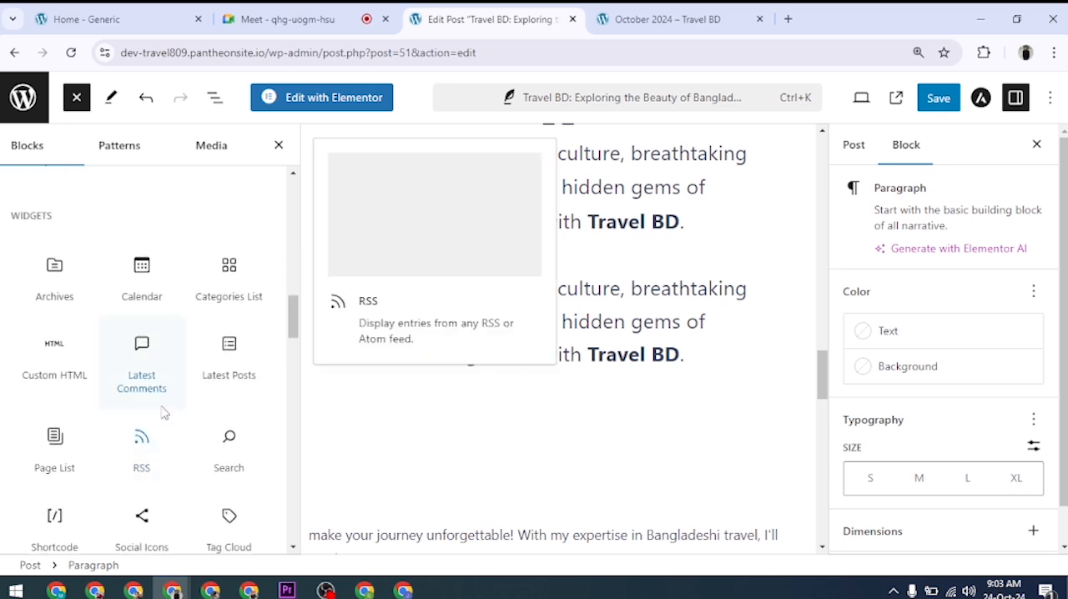
{"action": "scroll", "coordinate": [62, 260], "scroll_direction": "up", "scroll_amount": 1}
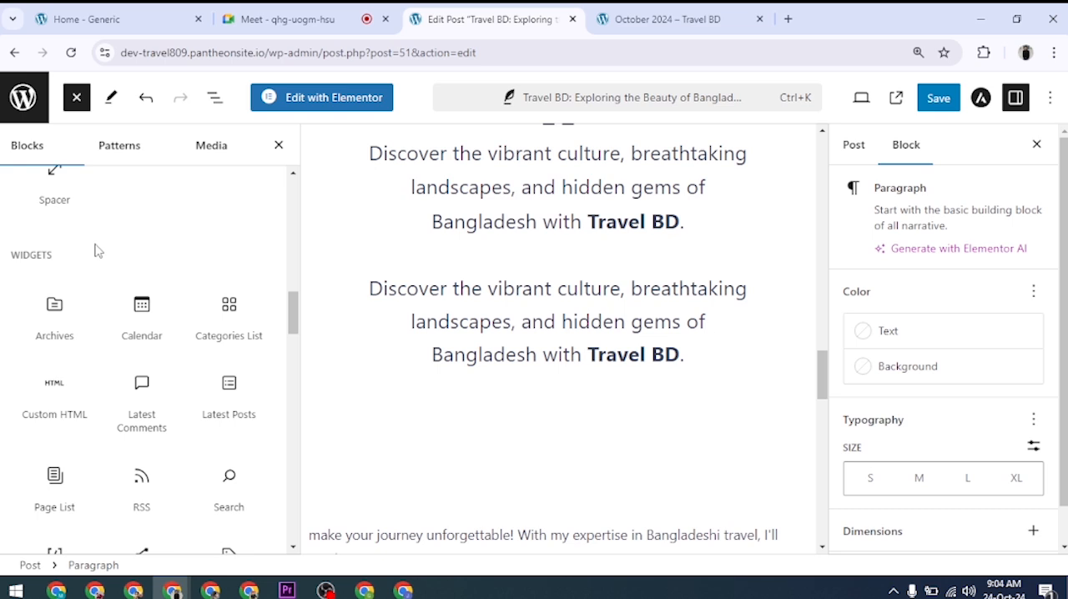
{"action": "scroll", "coordinate": [167, 367], "scroll_direction": "down", "scroll_amount": 1}
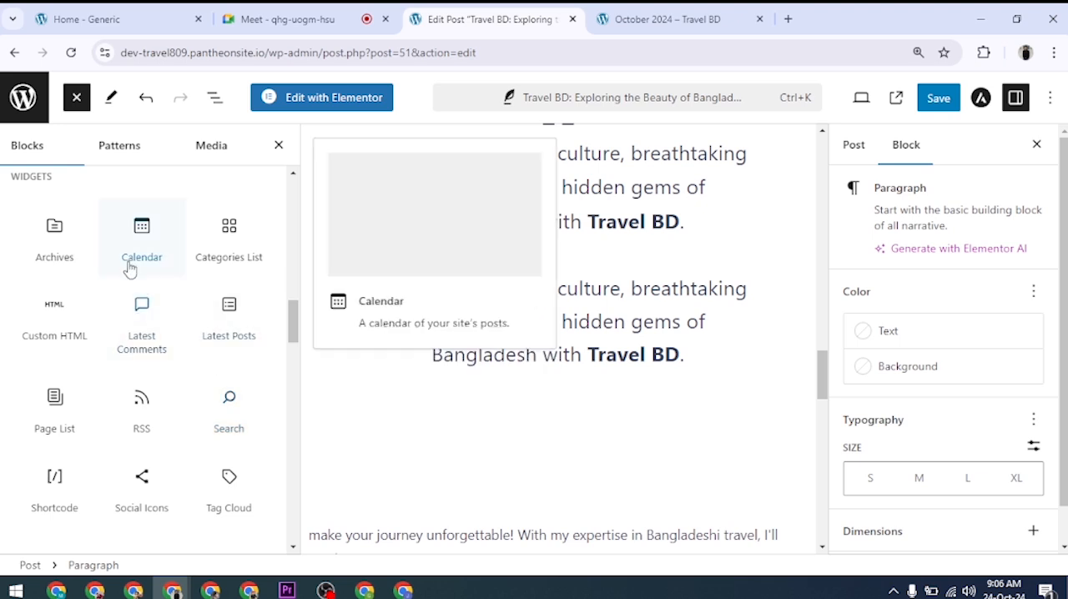
{"action": "scroll", "coordinate": [121, 258], "scroll_direction": "up", "scroll_amount": 2}
{"action": "scroll", "coordinate": [115, 248], "scroll_direction": "down", "scroll_amount": 2}
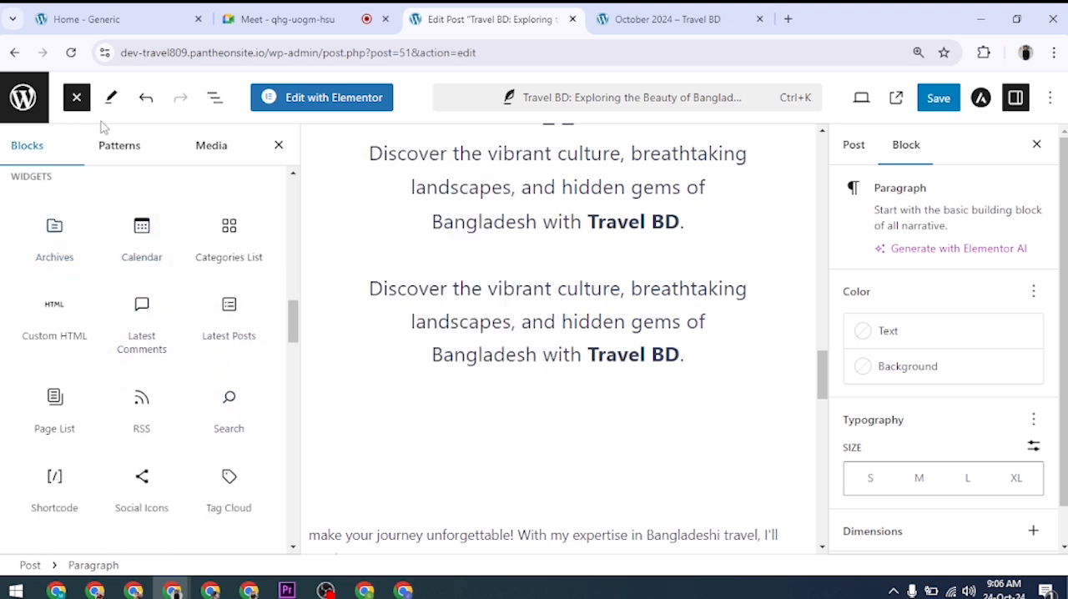
{"action": "mouse_move", "coordinate": [61, 292]}
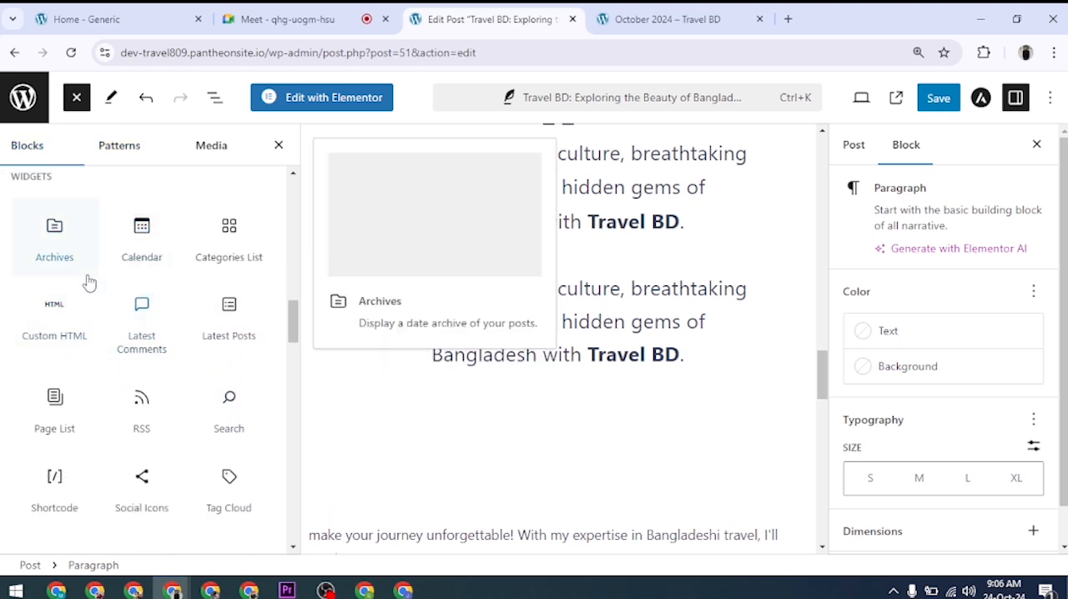
{"action": "left_click", "coordinate": [54, 241]}
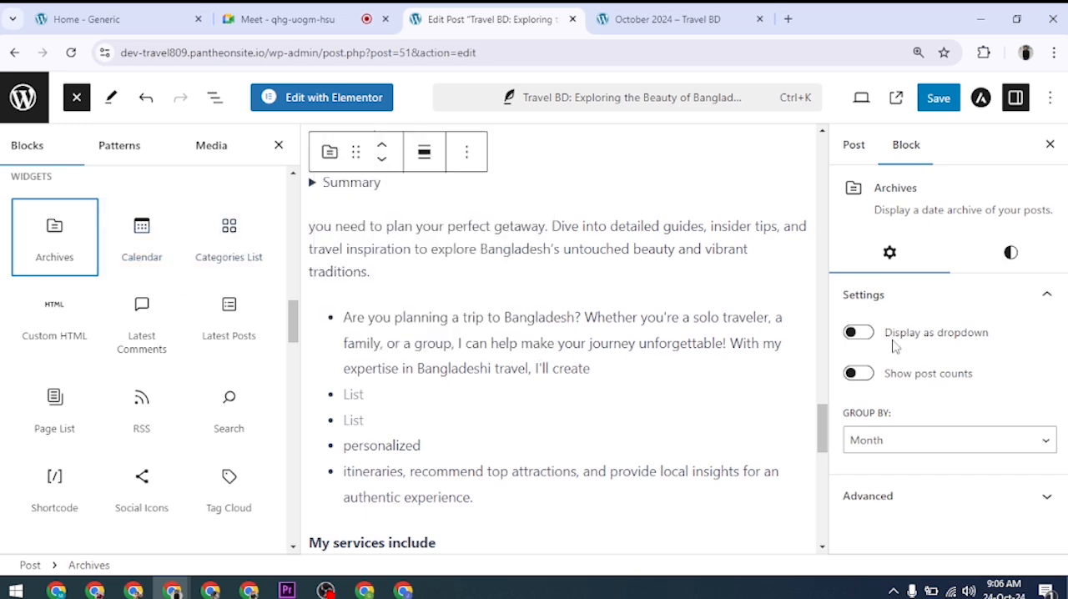
{"action": "scroll", "coordinate": [603, 388], "scroll_direction": "up", "scroll_amount": 2}
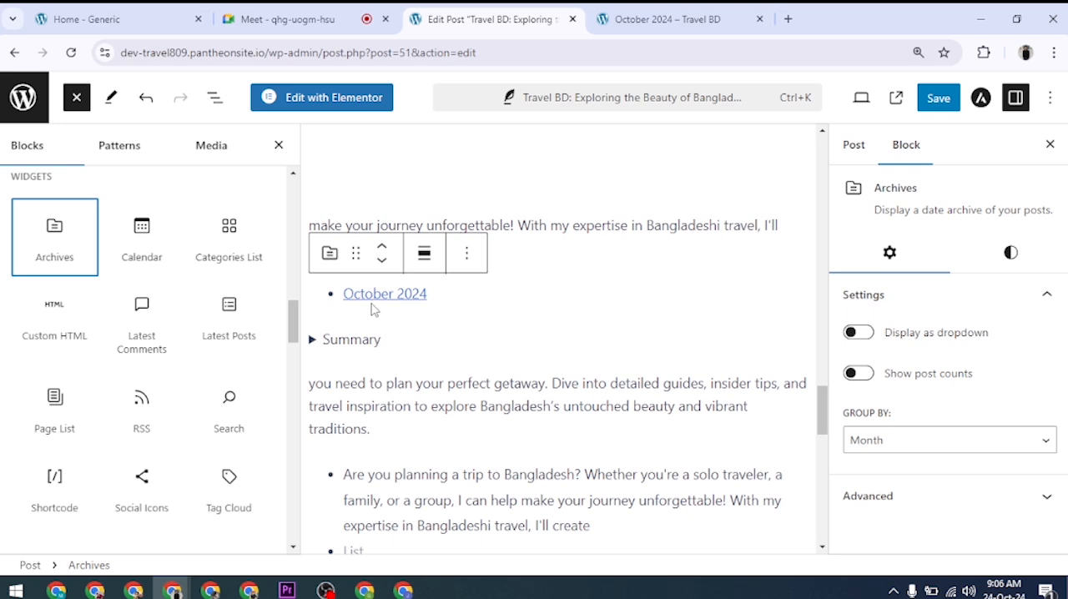
{"action": "left_click", "coordinate": [60, 254]}
{"action": "left_click", "coordinate": [454, 297]}
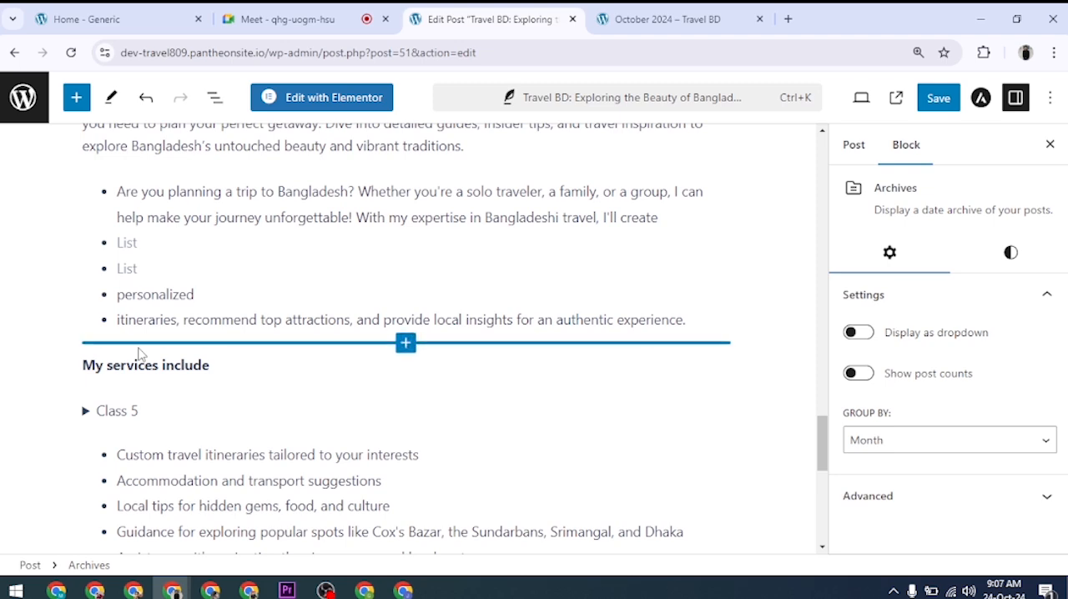
Step: Examine the Archives block's transform, alignment and additional block options
{"action": "scroll", "coordinate": [513, 470], "scroll_direction": "down", "scroll_amount": 4}
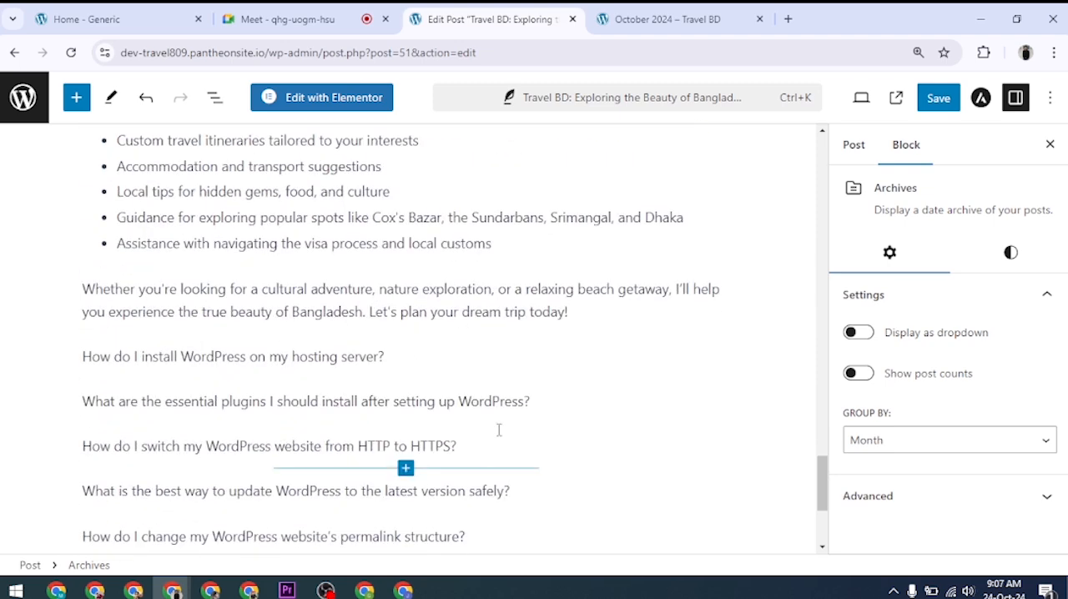
{"action": "scroll", "coordinate": [484, 384], "scroll_direction": "down", "scroll_amount": 3}
{"action": "scroll", "coordinate": [471, 328], "scroll_direction": "up", "scroll_amount": 4}
{"action": "scroll", "coordinate": [471, 330], "scroll_direction": "up", "scroll_amount": 7}
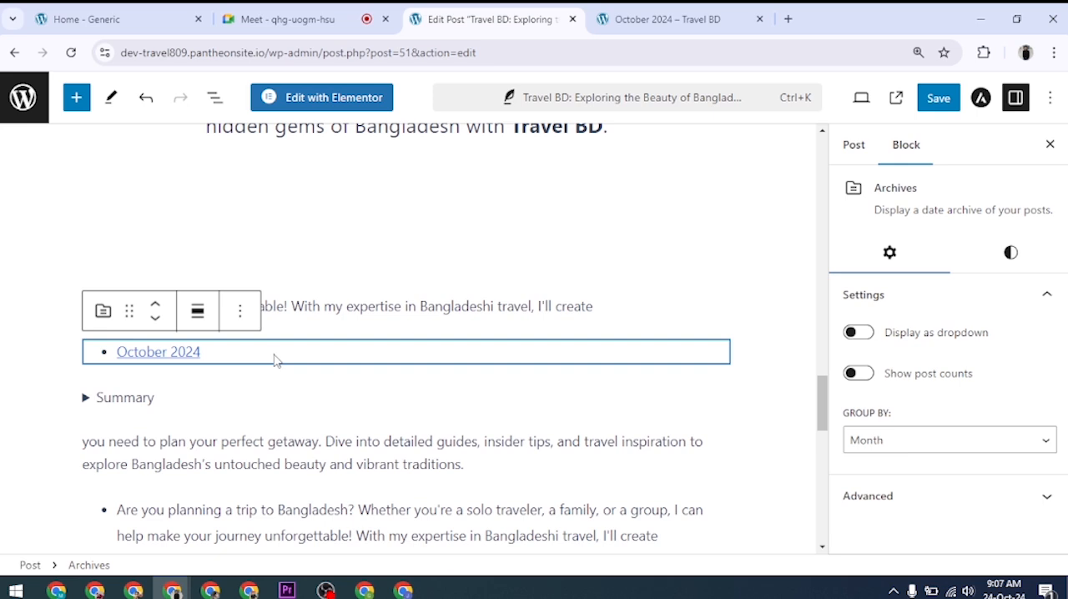
{"action": "left_click", "coordinate": [102, 315]}
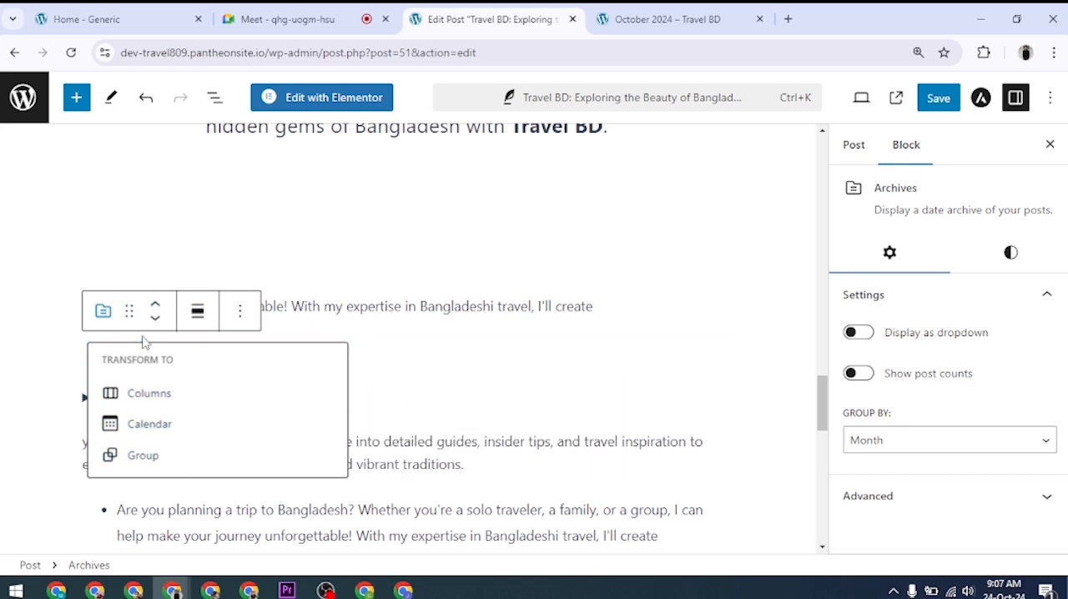
{"action": "left_click", "coordinate": [197, 314]}
{"action": "left_click", "coordinate": [198, 319]}
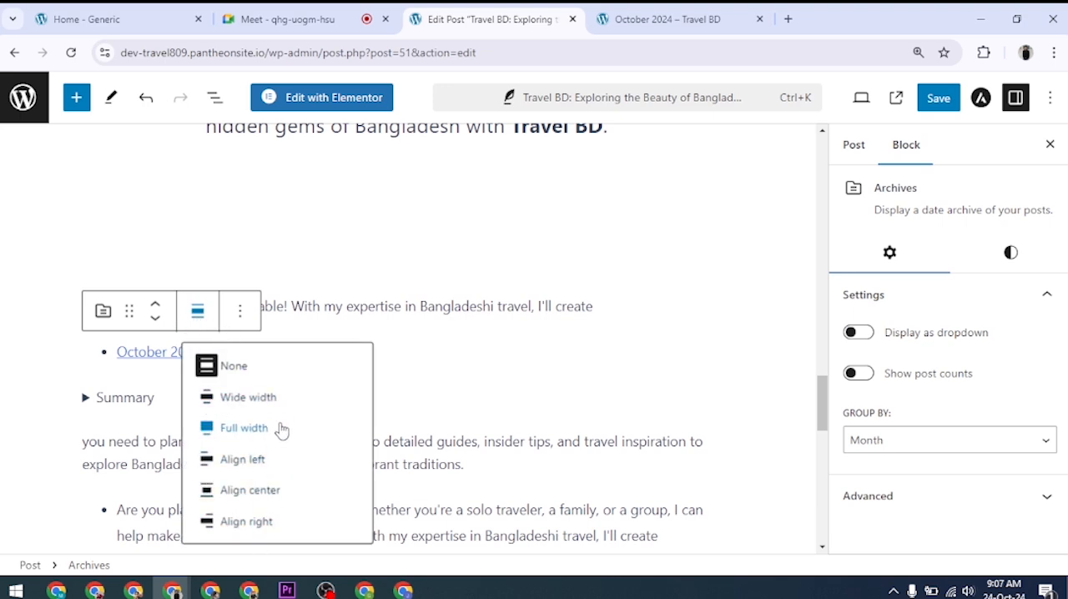
{"action": "left_click", "coordinate": [241, 312]}
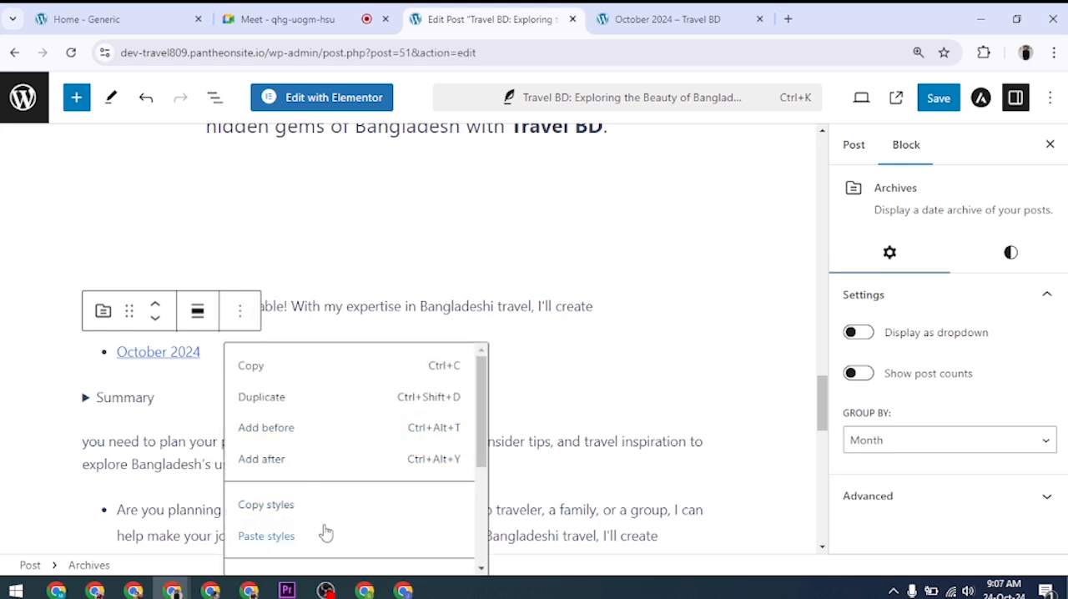
{"action": "left_click", "coordinate": [242, 314]}
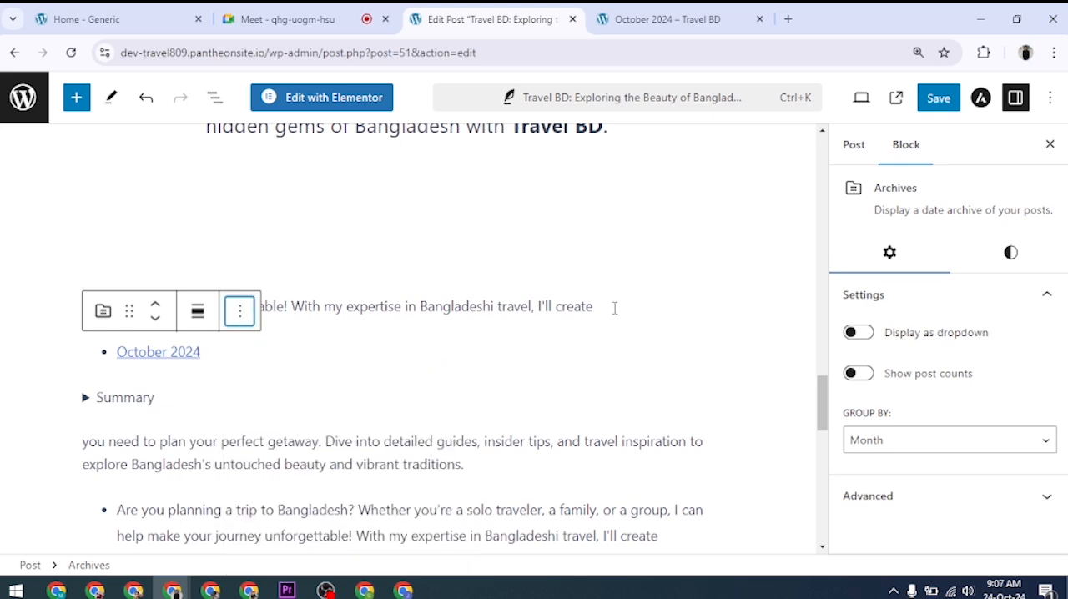
{"action": "left_click", "coordinate": [227, 362]}
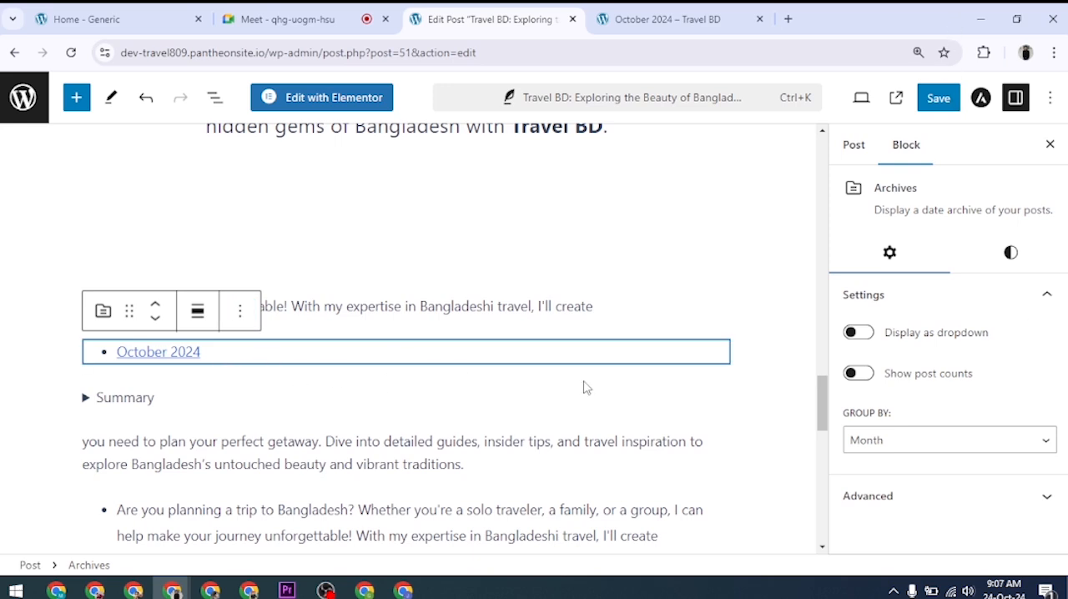
Step: Try displaying the archives as a dropdown, check its month list, and switch the dropdown display back off
{"action": "scroll", "coordinate": [739, 386], "scroll_direction": "down", "scroll_amount": 1}
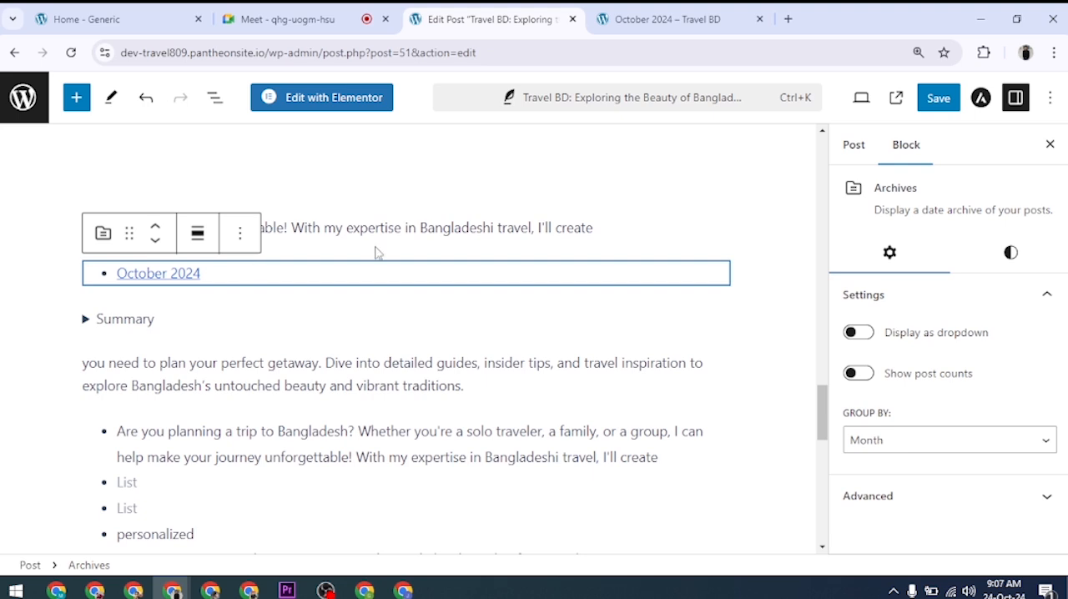
{"action": "left_click", "coordinate": [860, 333]}
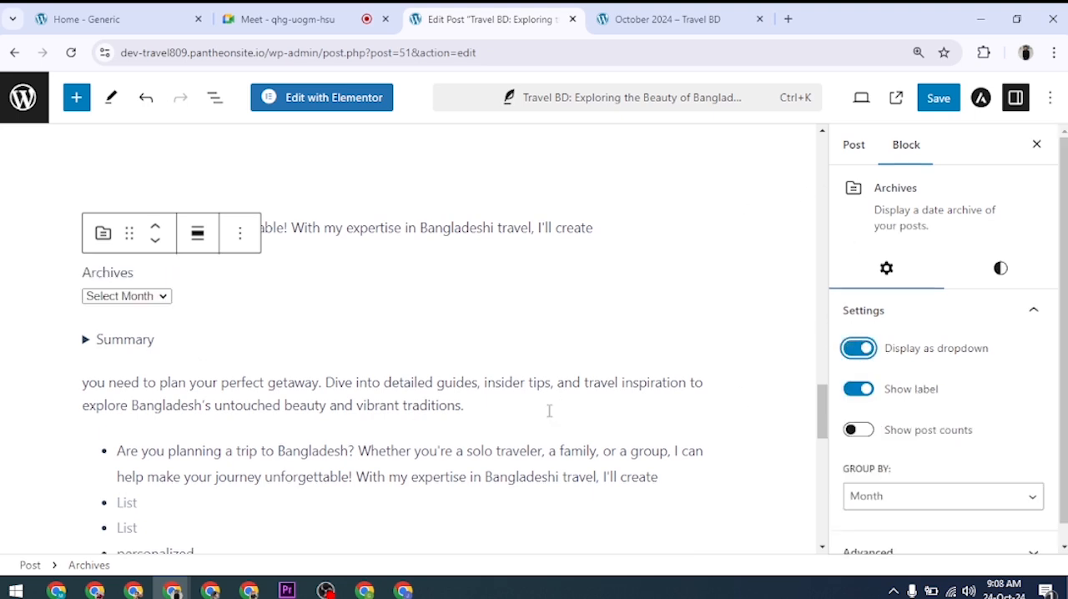
{"action": "left_click", "coordinate": [146, 308]}
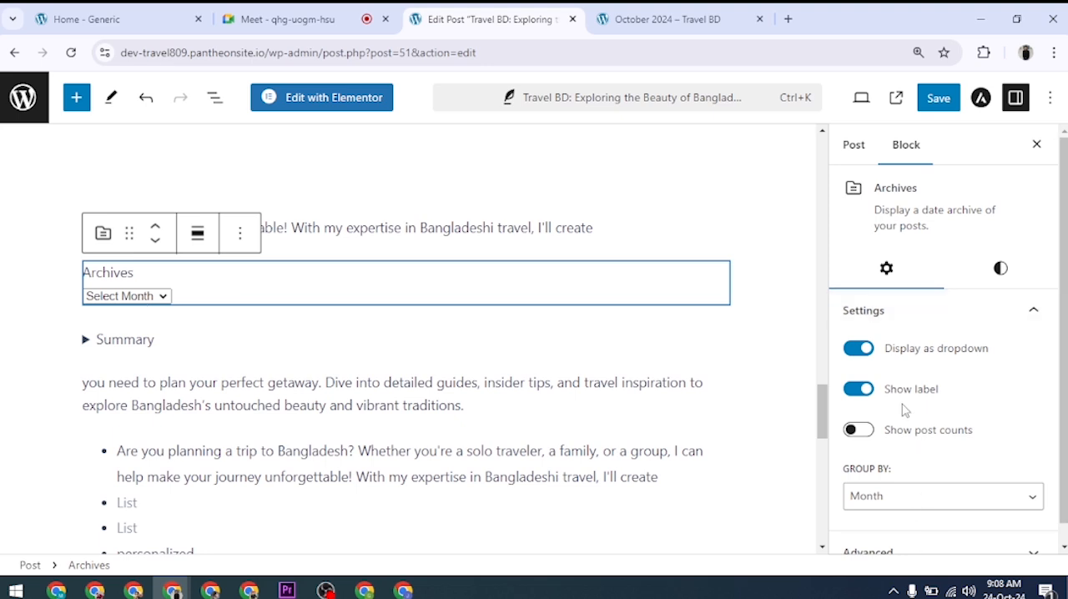
{"action": "left_click", "coordinate": [857, 351]}
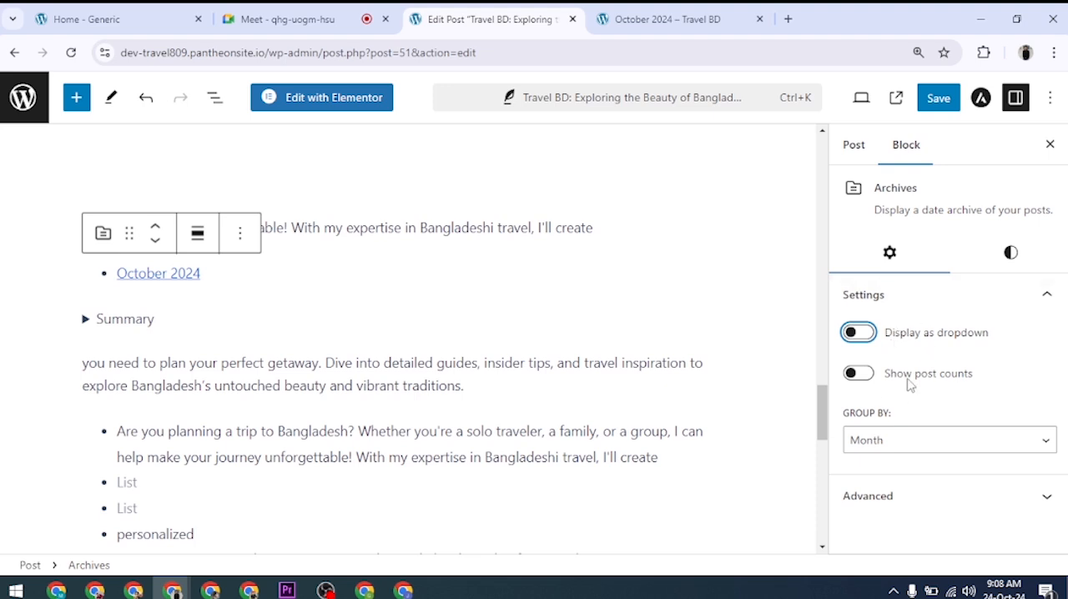
Step: Enable post counts for the Archives block and check them in the dropdown display, leaving the dropdown switched off
{"action": "left_click", "coordinate": [857, 376]}
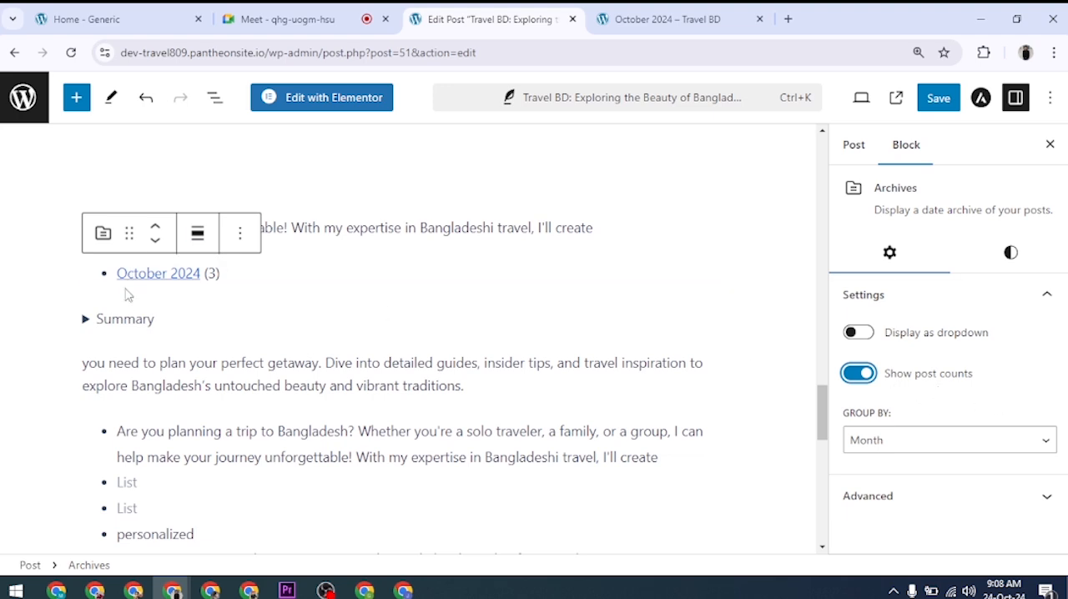
{"action": "left_click", "coordinate": [853, 332]}
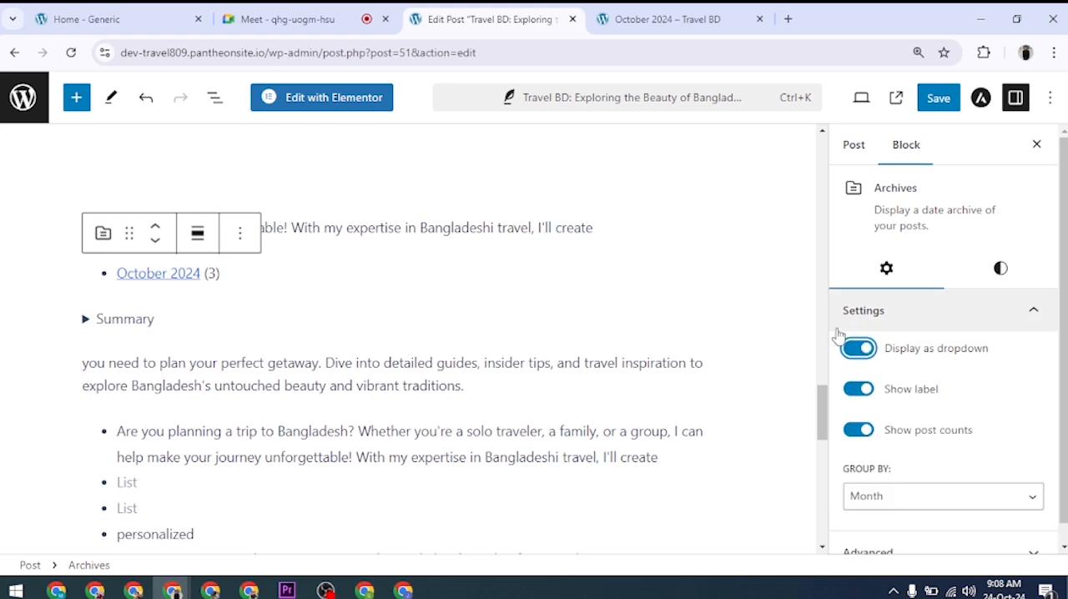
{"action": "left_click", "coordinate": [144, 306]}
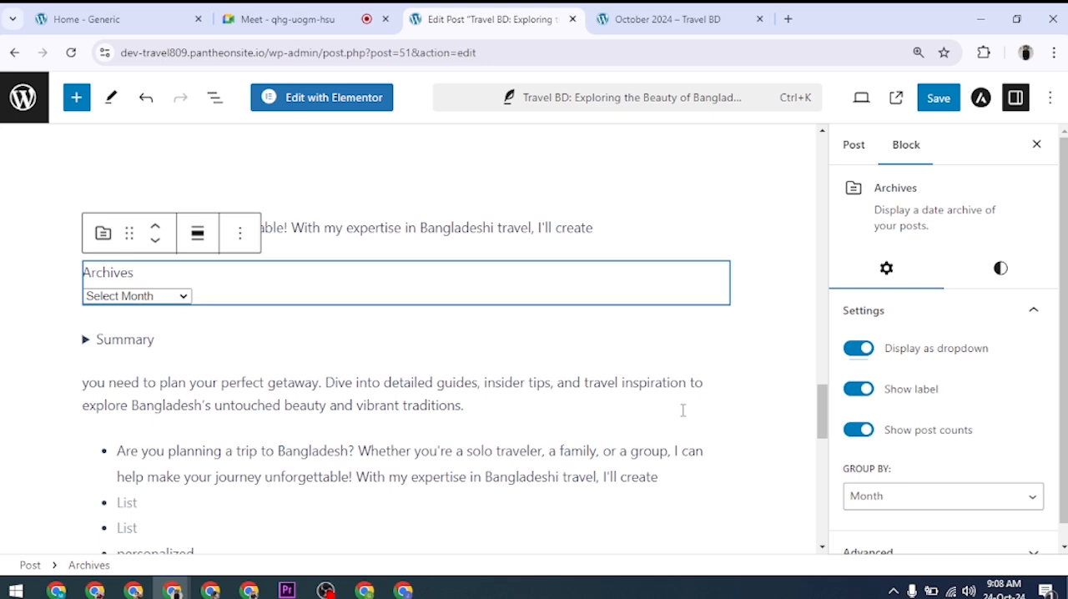
{"action": "left_click", "coordinate": [853, 349]}
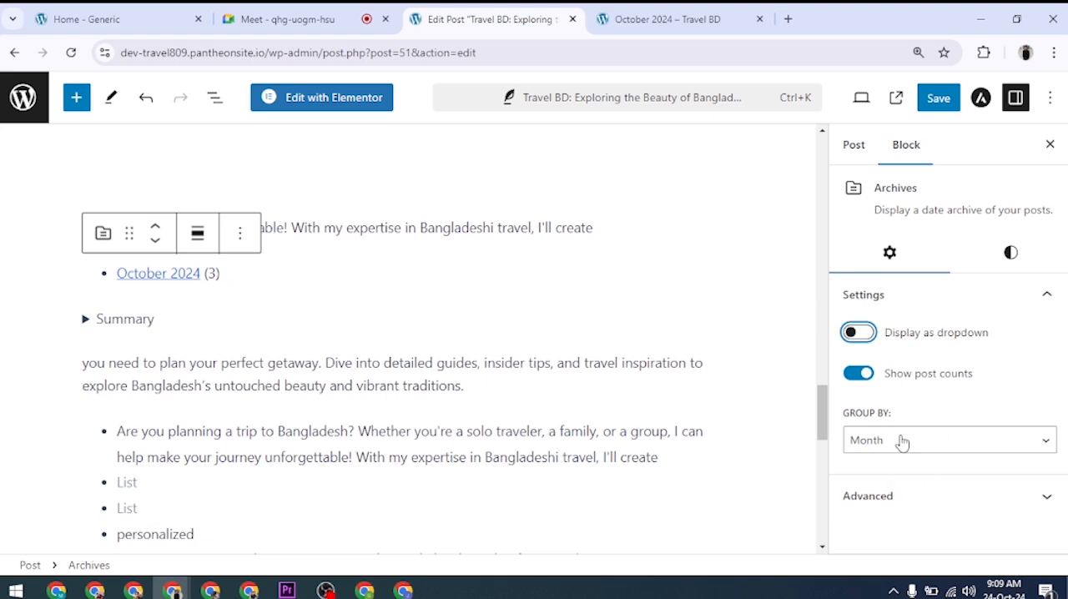
Step: Try grouping the archives by Year, Day and Week, and return the grouping to Month
{"action": "left_click", "coordinate": [942, 455]}
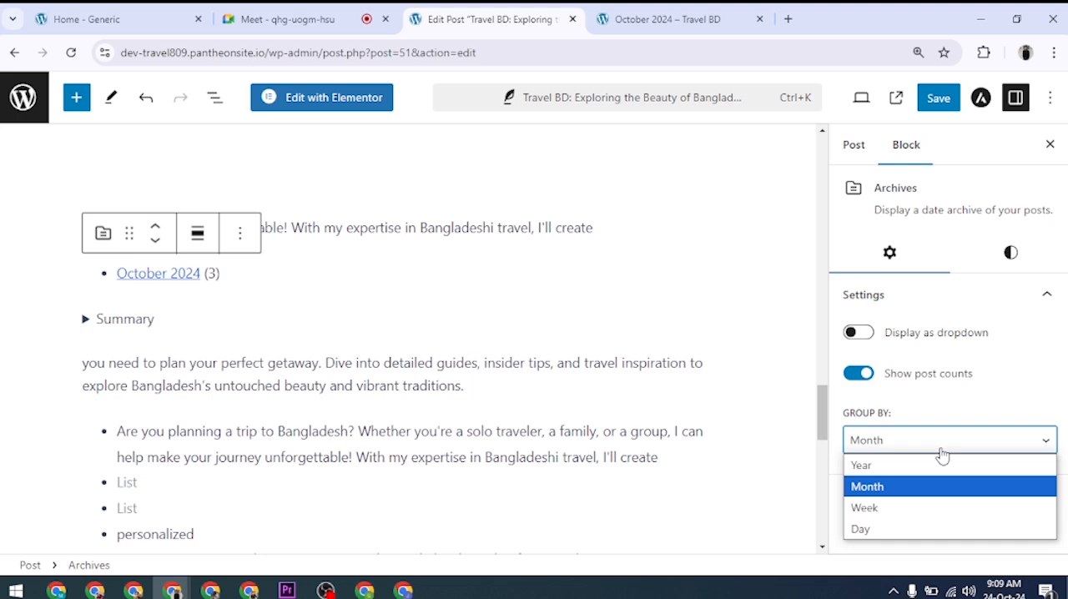
{"action": "left_click", "coordinate": [906, 468]}
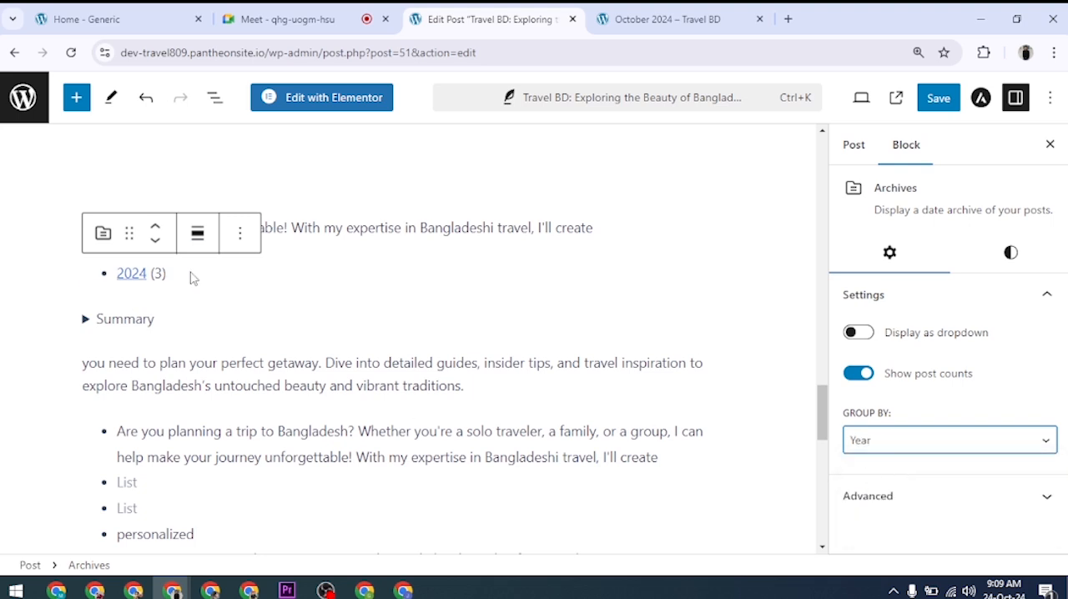
{"action": "left_click", "coordinate": [879, 439]}
{"action": "left_click", "coordinate": [885, 529]}
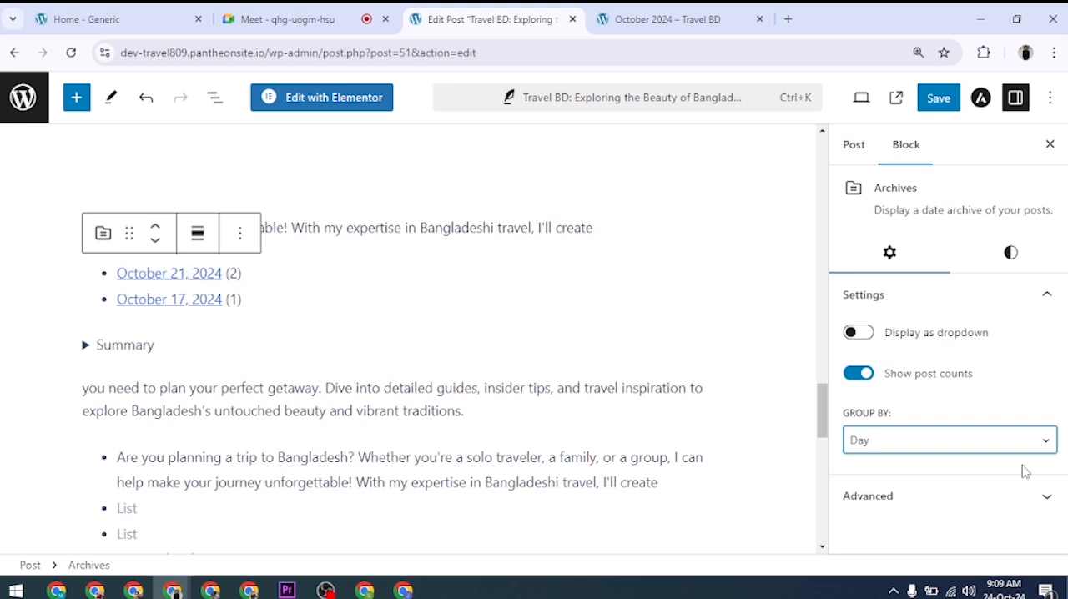
{"action": "left_click", "coordinate": [912, 443]}
{"action": "left_click", "coordinate": [900, 520]}
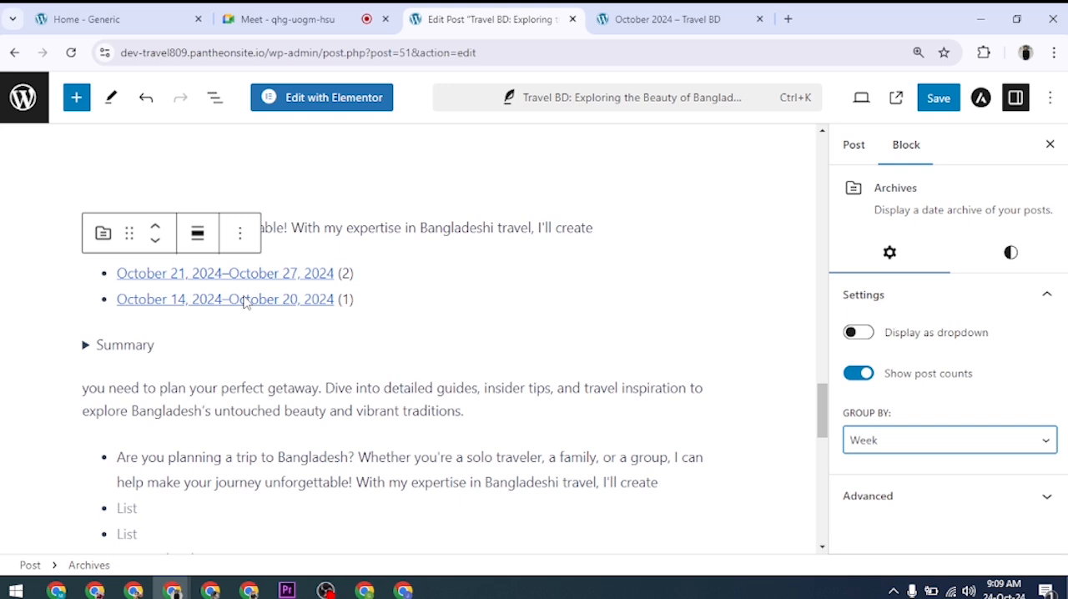
{"action": "left_click", "coordinate": [946, 443]}
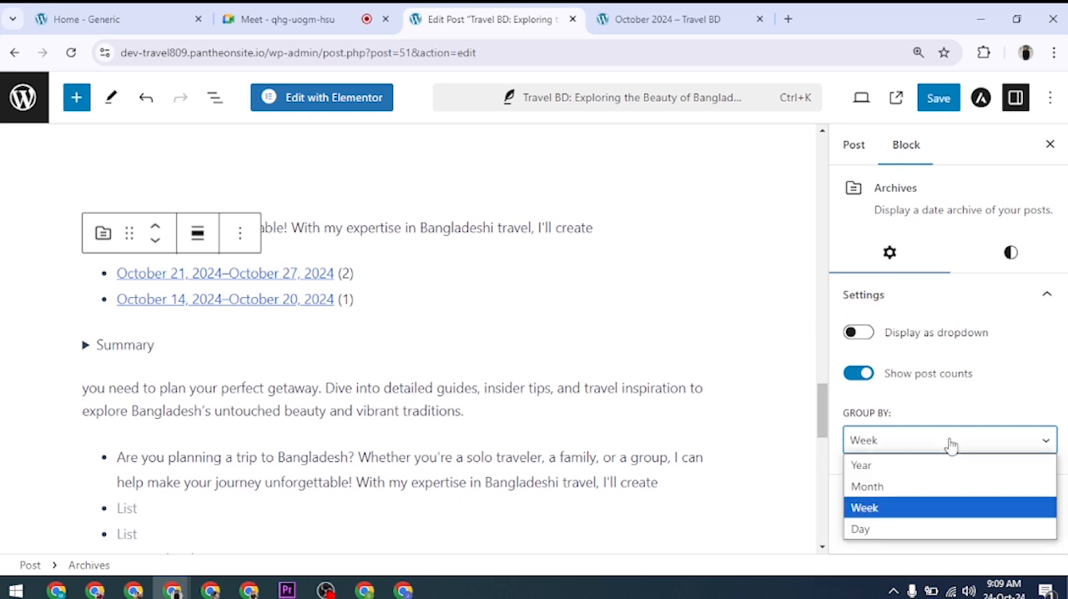
{"action": "left_click", "coordinate": [915, 491]}
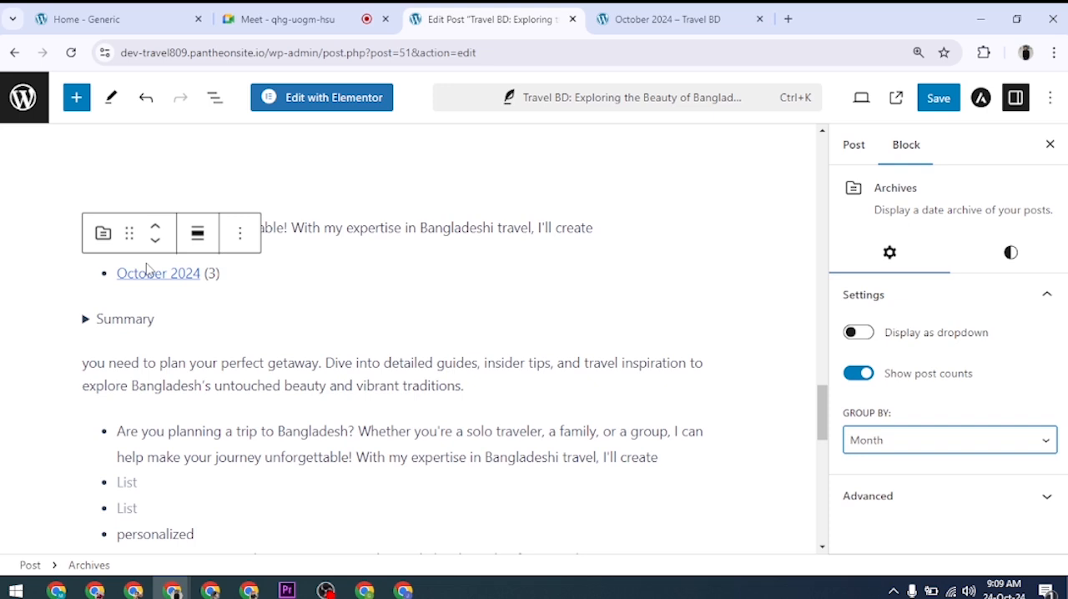
Step: Examine the typography and dimensions options in the Archives block's styles
{"action": "left_click", "coordinate": [251, 284]}
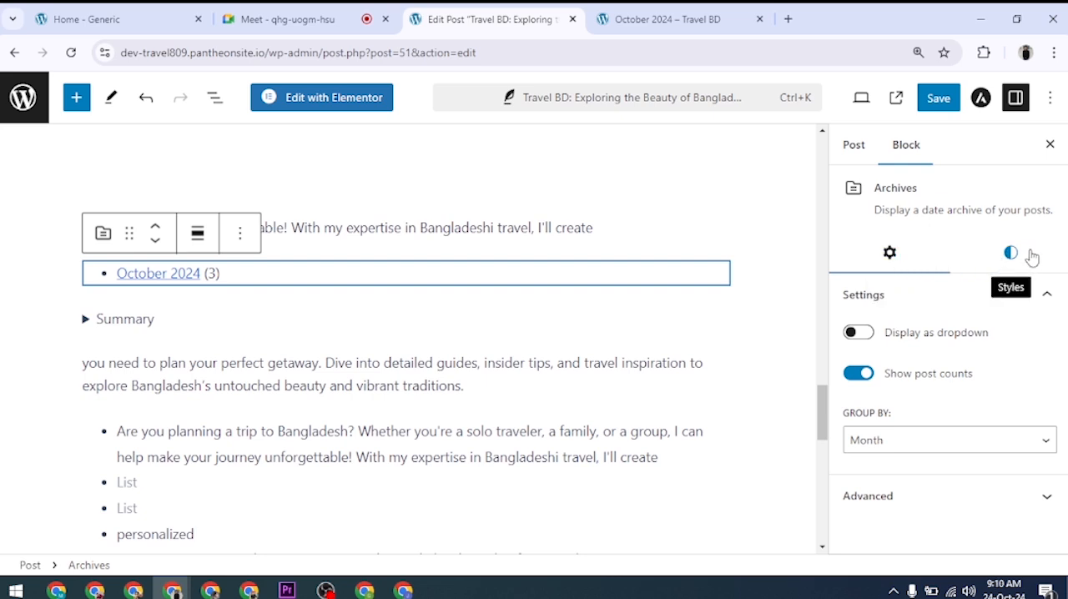
{"action": "left_click", "coordinate": [1010, 265]}
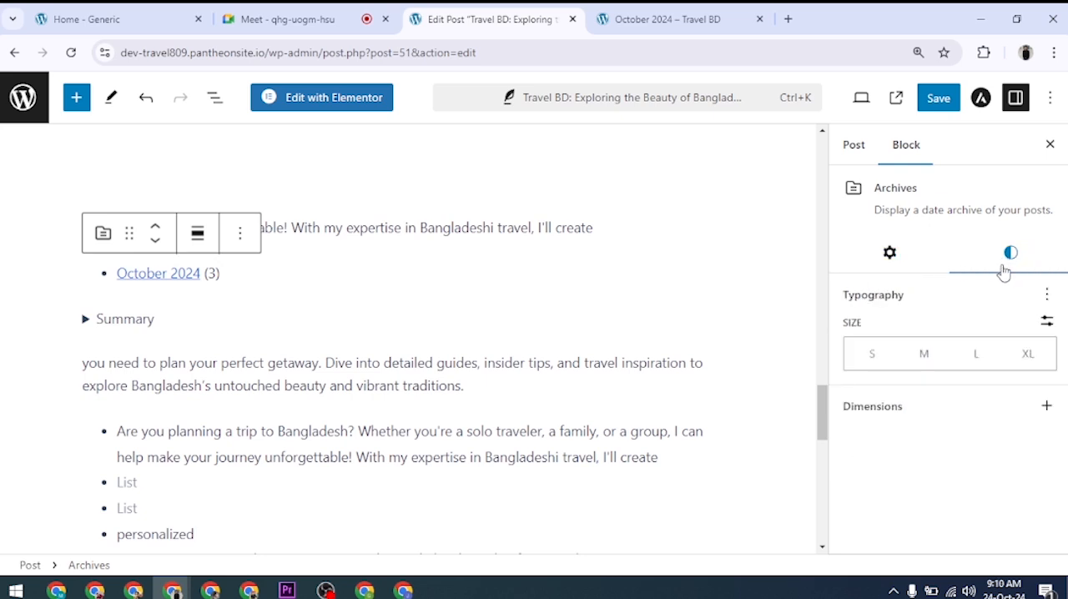
{"action": "left_click", "coordinate": [1047, 294]}
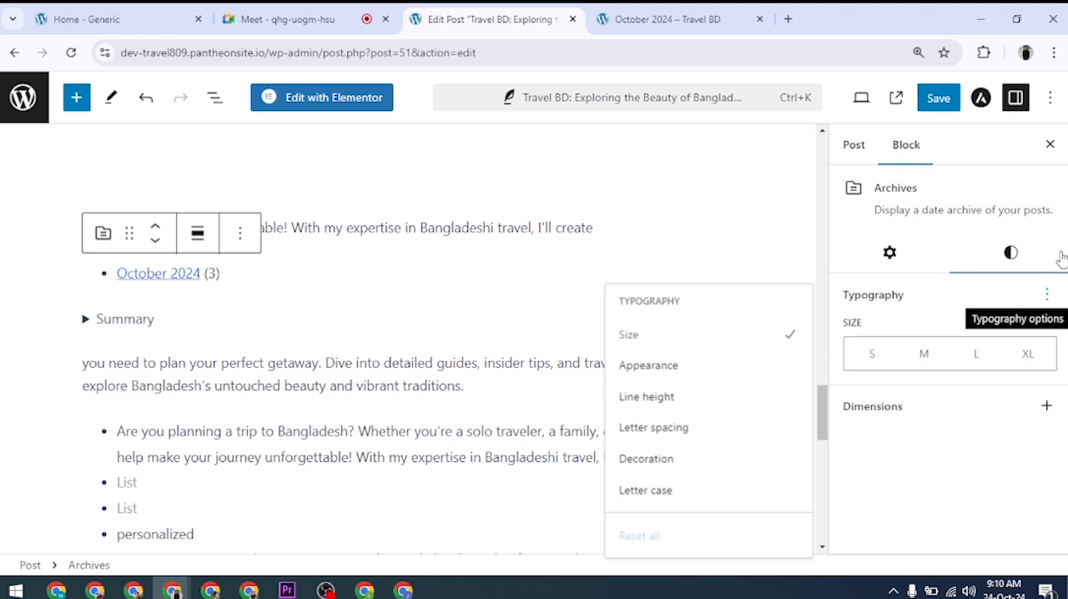
{"action": "left_click", "coordinate": [1048, 299]}
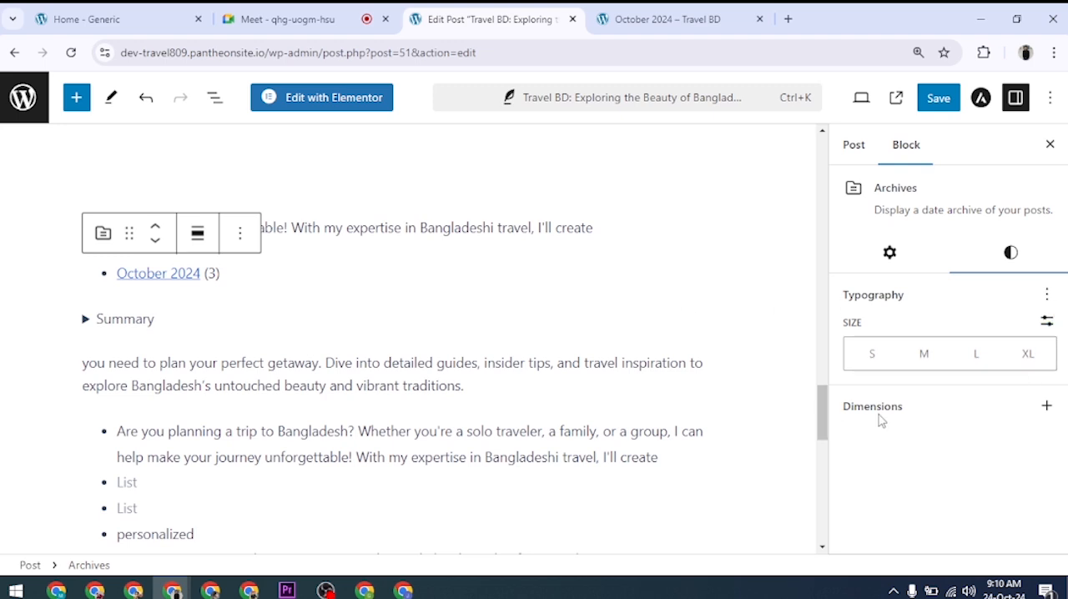
{"action": "left_click", "coordinate": [1046, 408]}
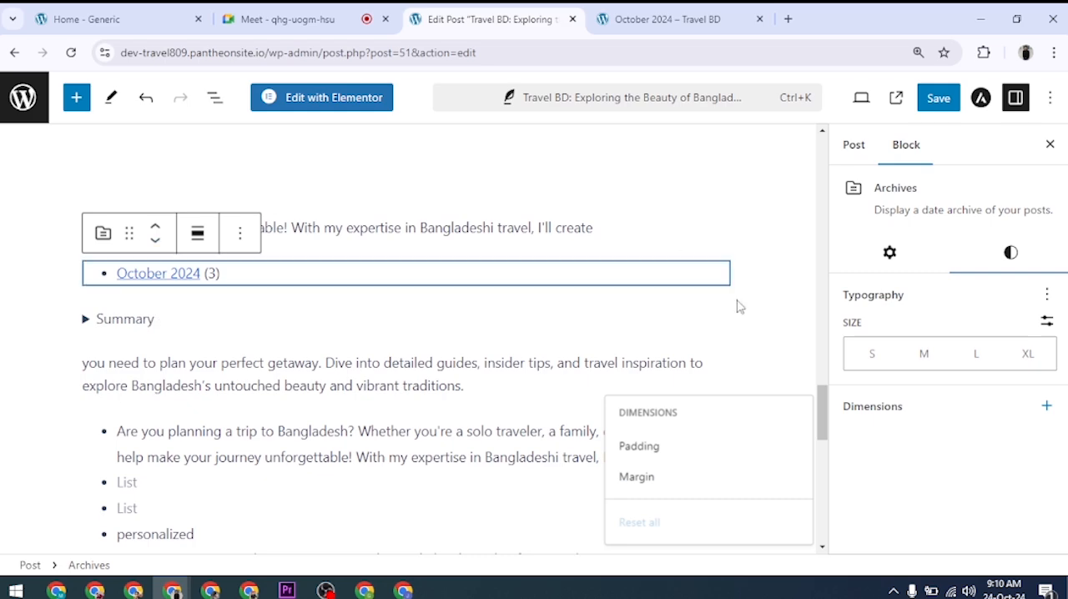
{"action": "mouse_move", "coordinate": [727, 305]}
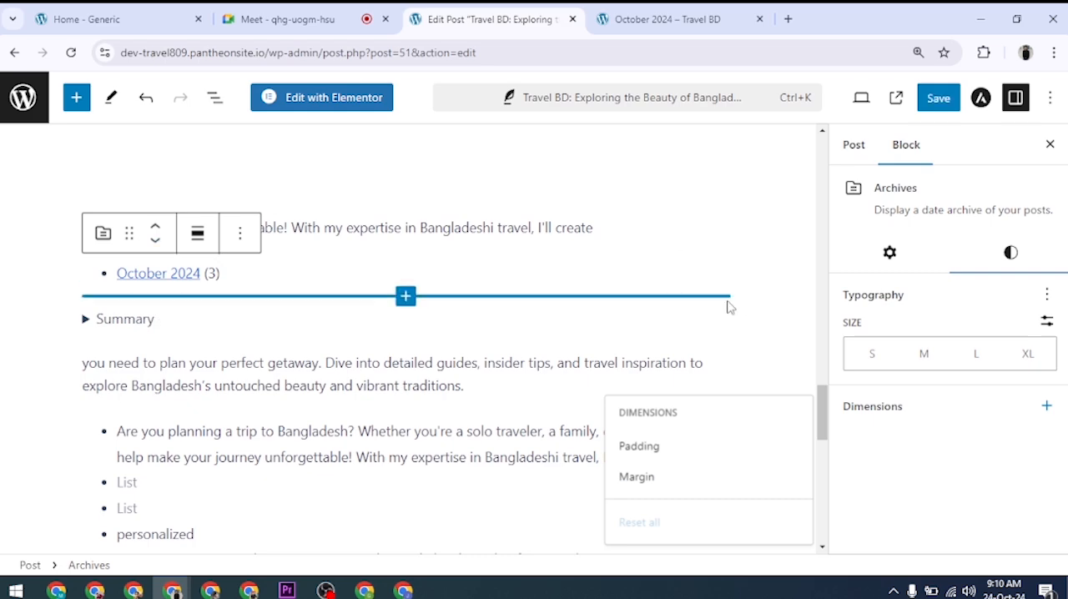